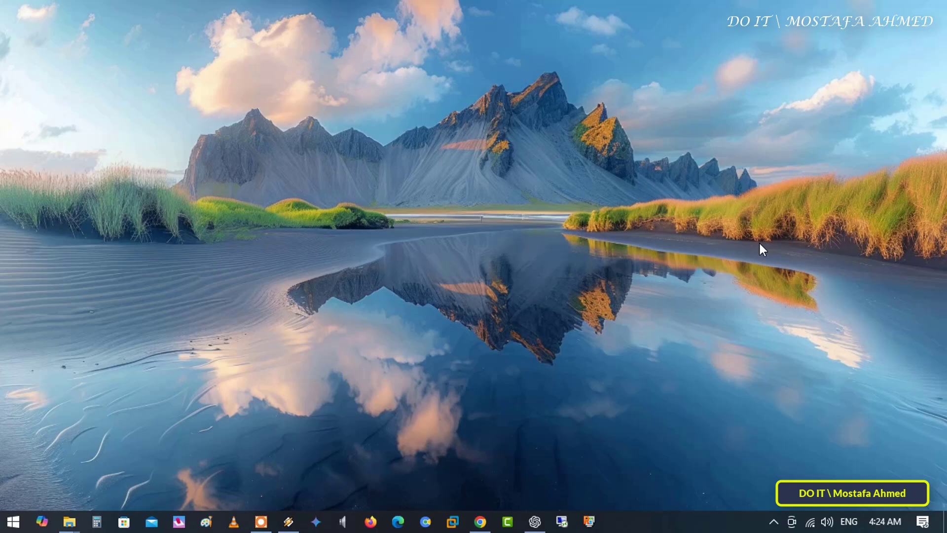
Launch Firefox from the taskbar and open its Settings from the main menu
left_click(371, 522)
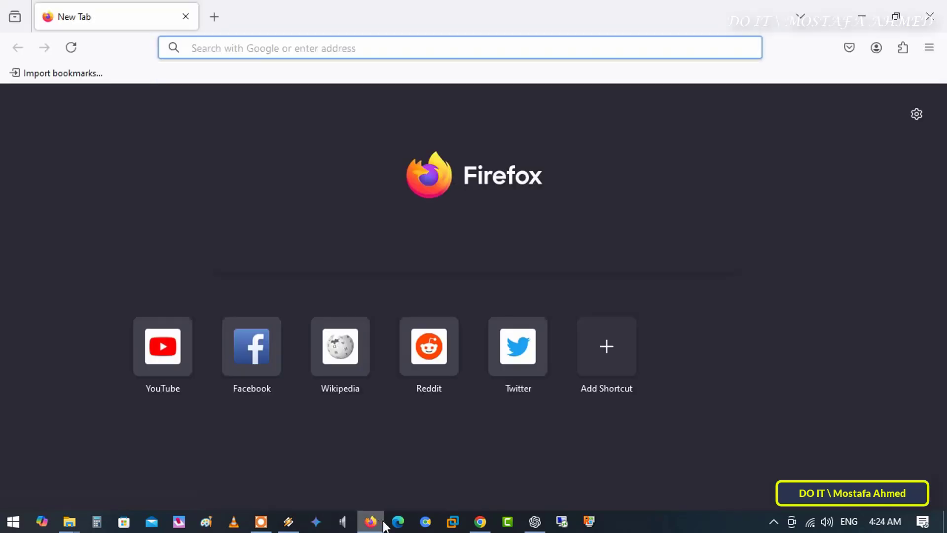
left_click(930, 49)
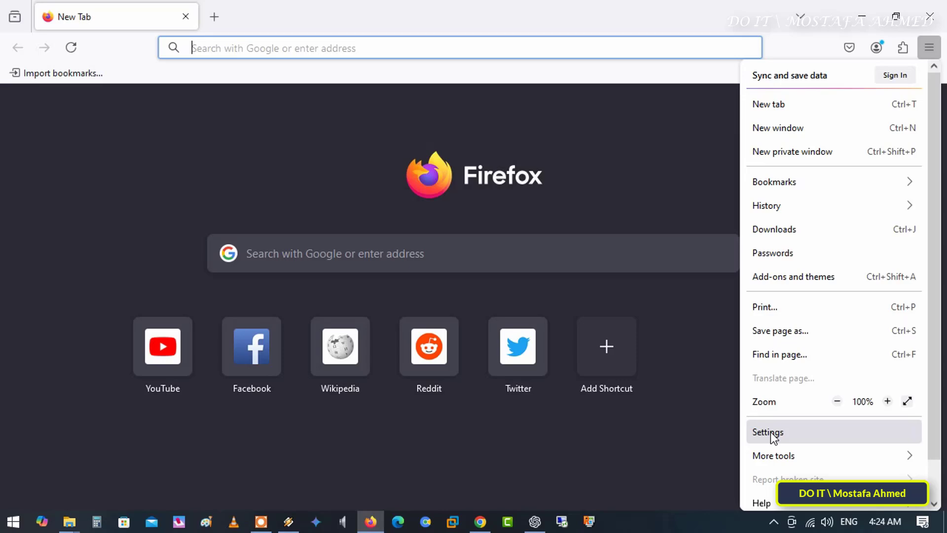
left_click(821, 436)
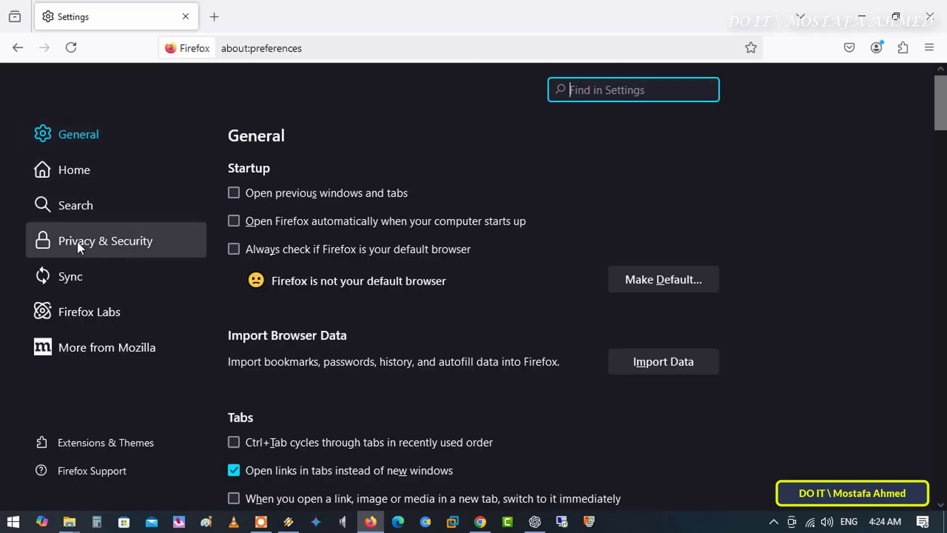
Go to Privacy & Security and scroll down to the Passwords section
left_click(158, 245)
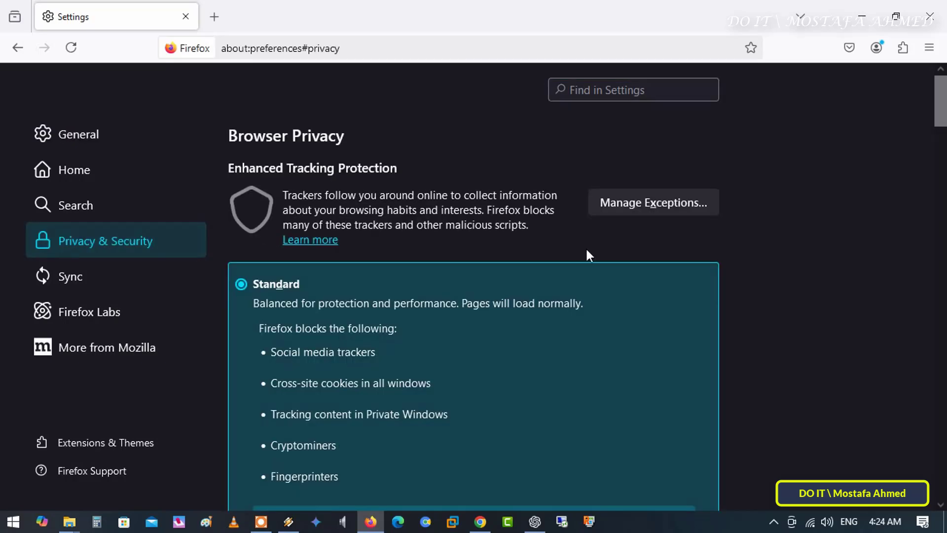
scroll(885, 327, "down", 2)
scroll(883, 327, "down", 4)
scroll(883, 327, "down", 4)
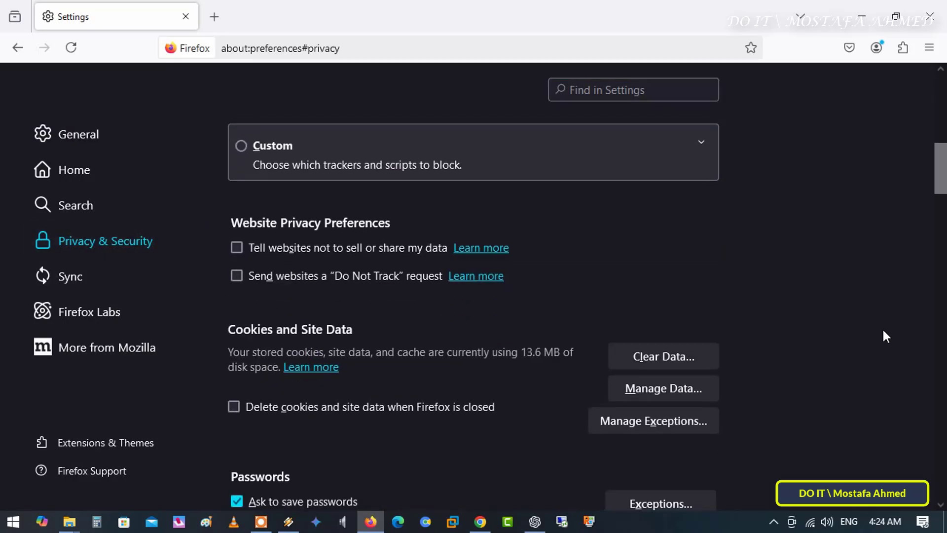
scroll(882, 328, "down", 3)
scroll(882, 336, "down", 3)
scroll(883, 335, "down", 3)
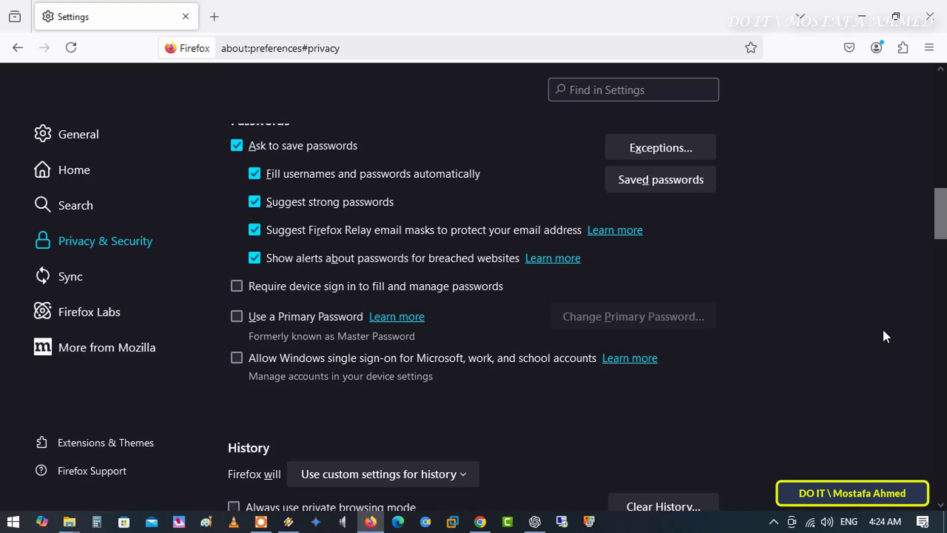
scroll(942, 229, "up", 1)
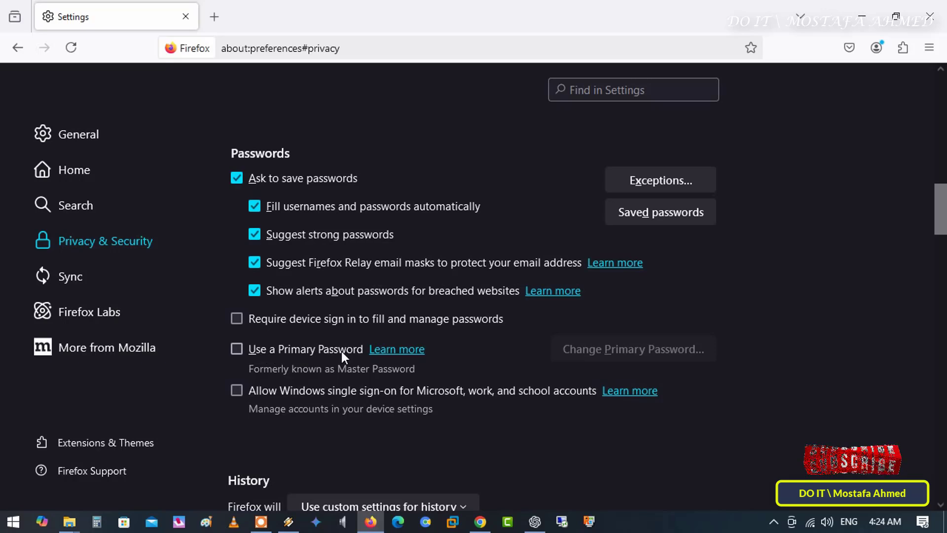
left_click(238, 349)
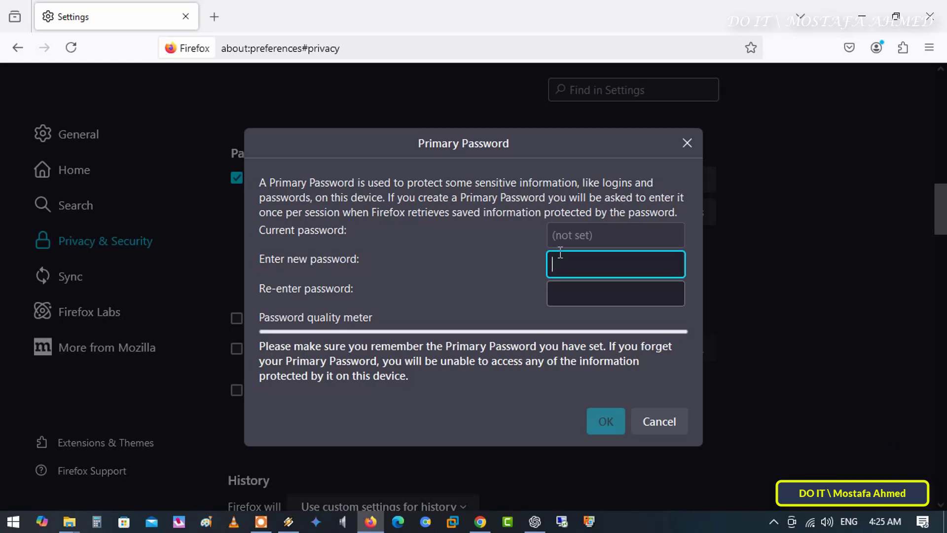
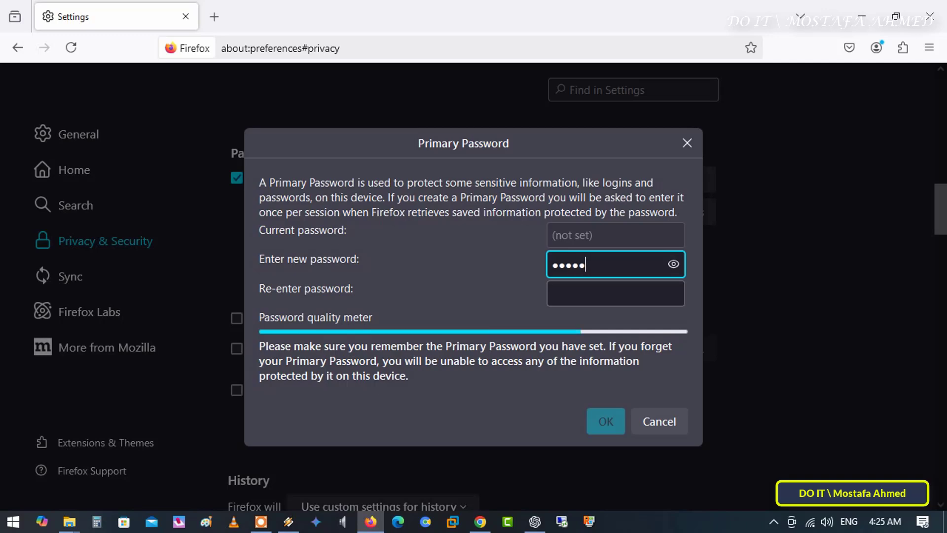
key("Tab")
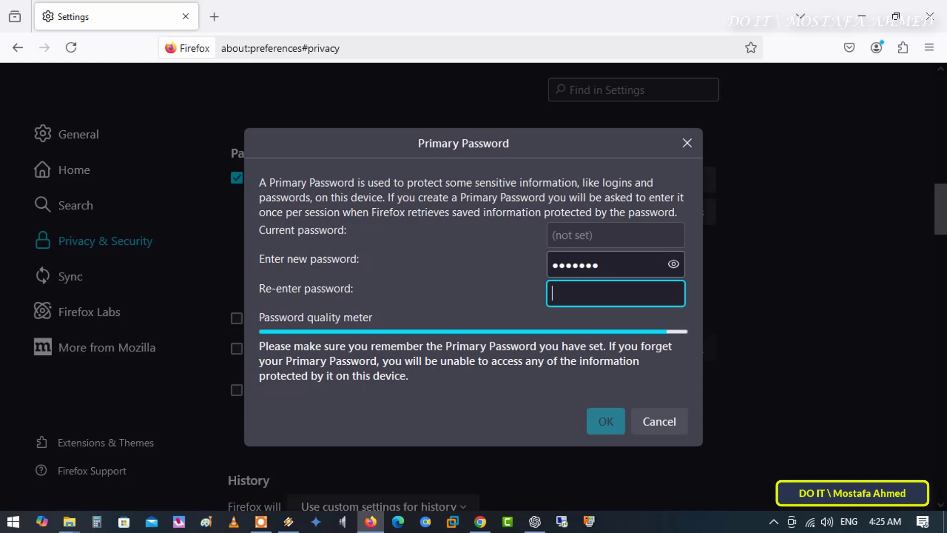
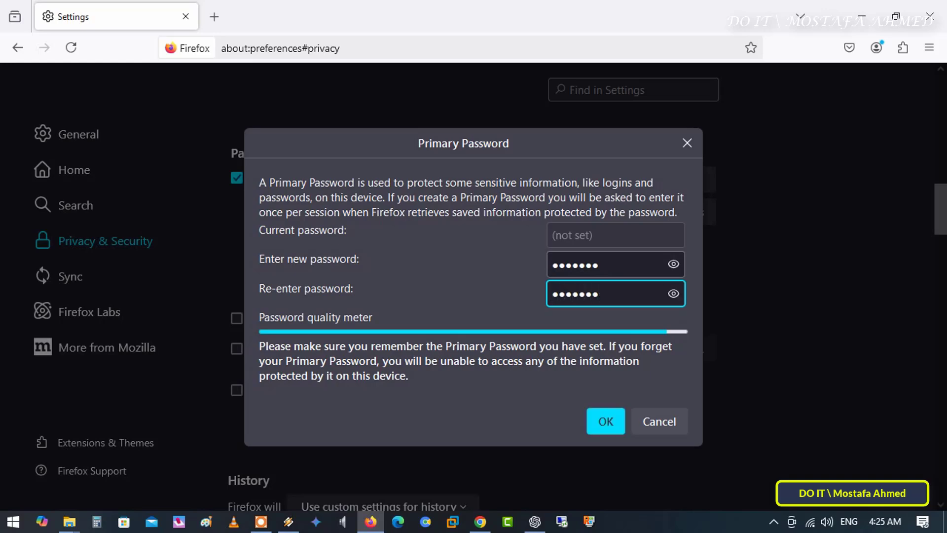
left_click(605, 424)
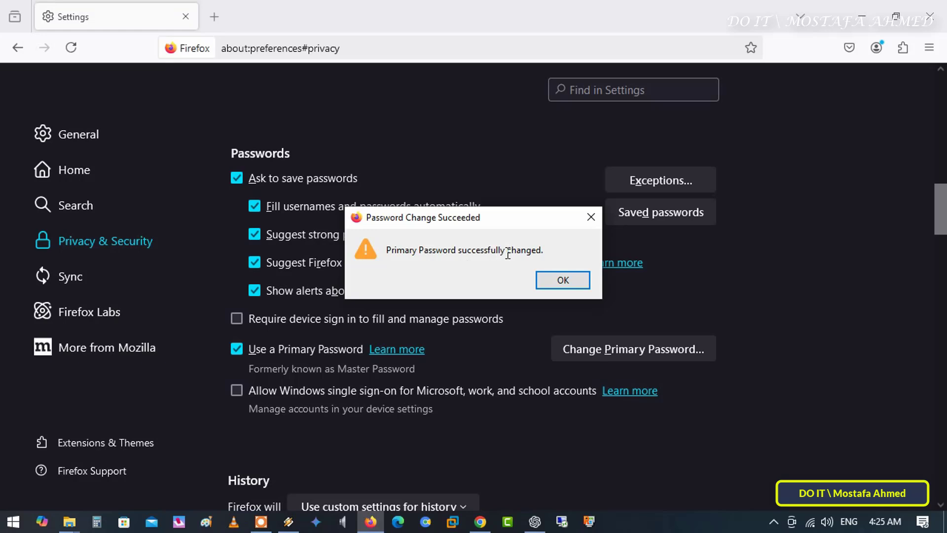
Dismiss the password-change confirmation, then close and relaunch Firefox
left_click(552, 279)
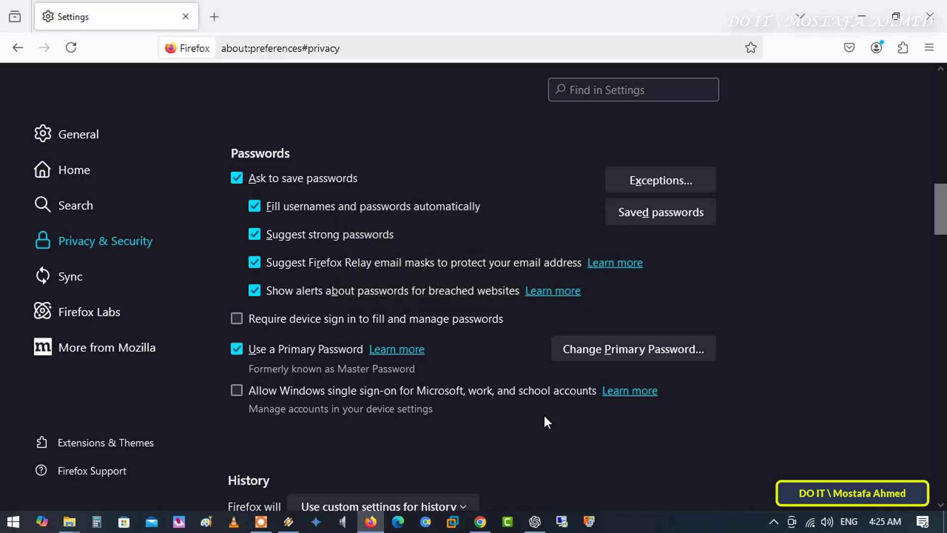
left_click(929, 16)
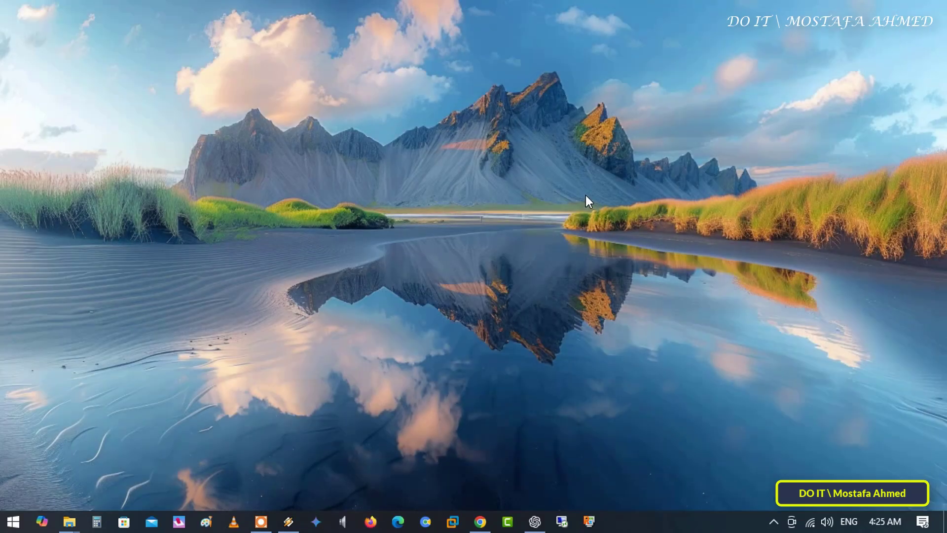
left_click(371, 521)
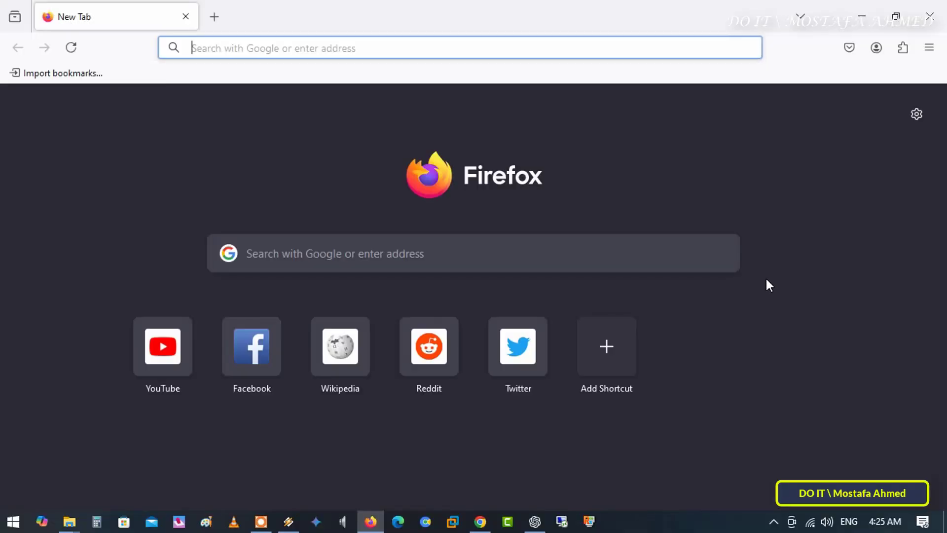
Load the Google home page by entering 'google' in the address bar
left_click(403, 49)
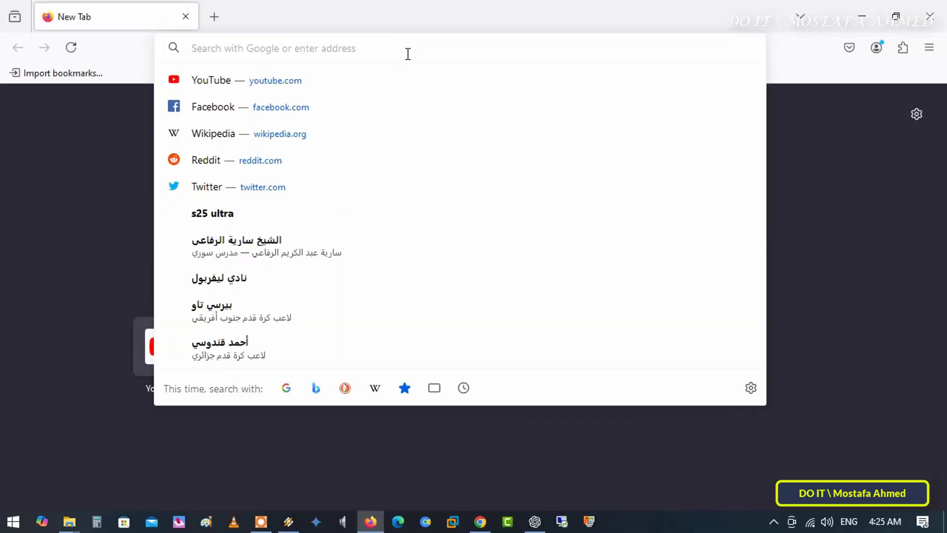
type("google.com/")
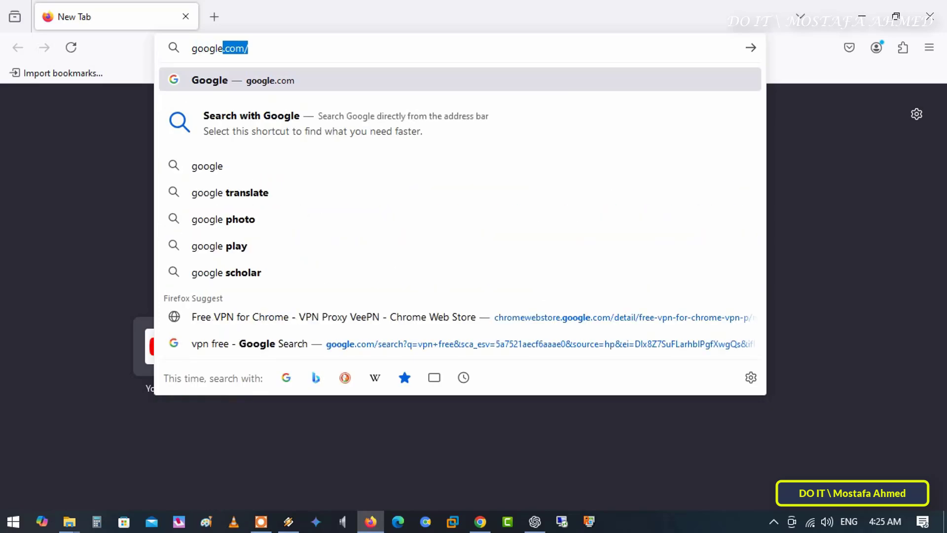
key("Return")
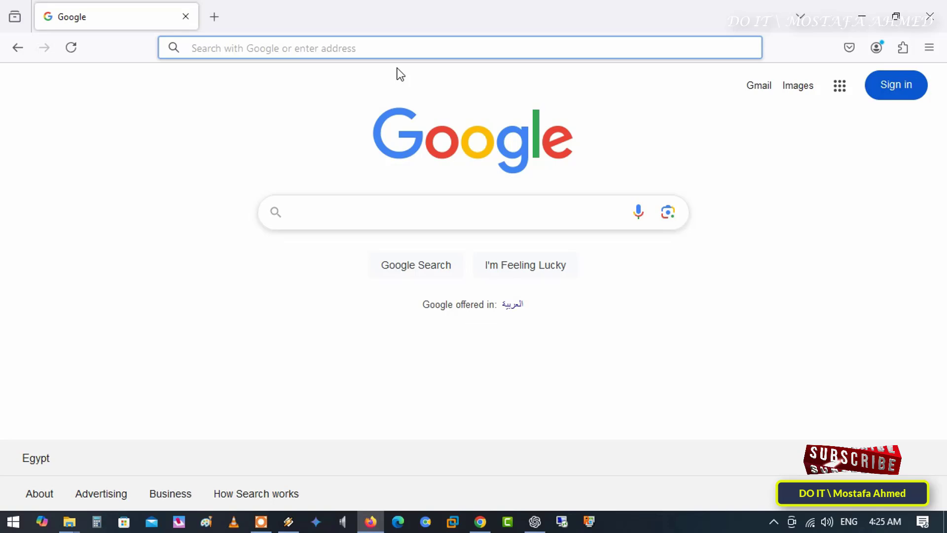
left_click(929, 47)
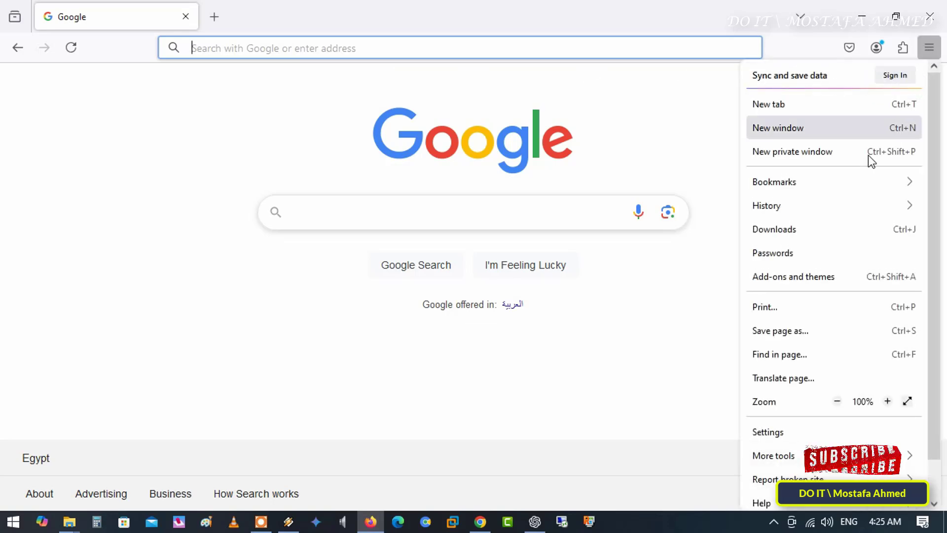
left_click(788, 430)
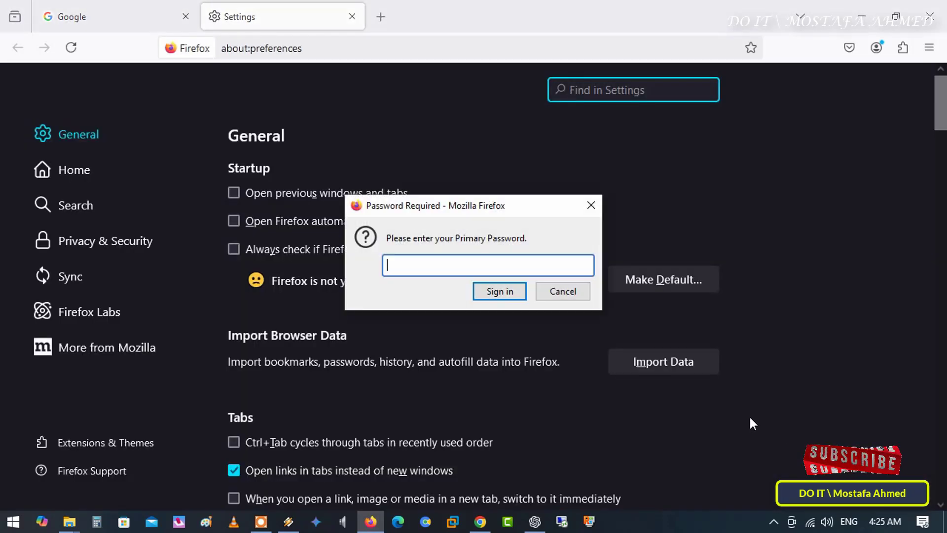
scroll(252, 272, "down", 7)
scroll(254, 275, "down", 3)
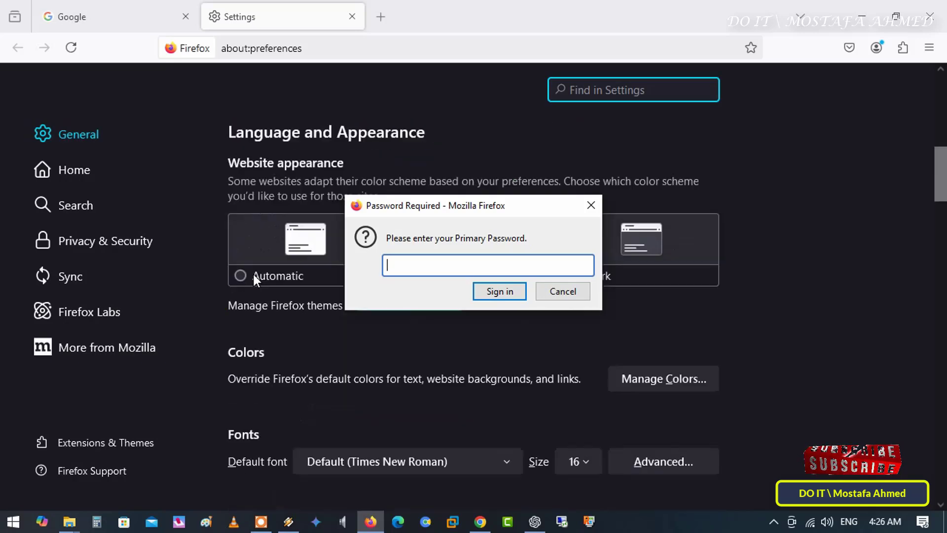
scroll(254, 274, "up", 5)
left_click(95, 249)
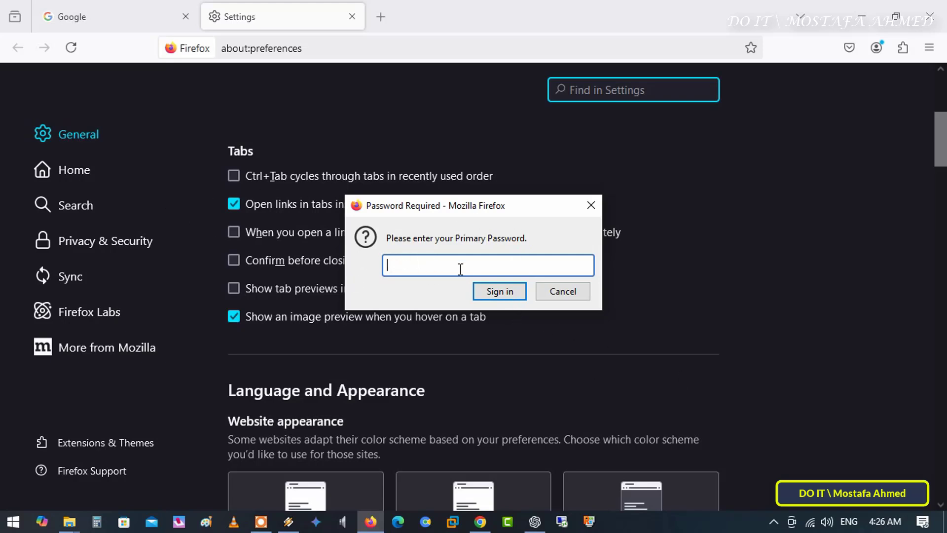
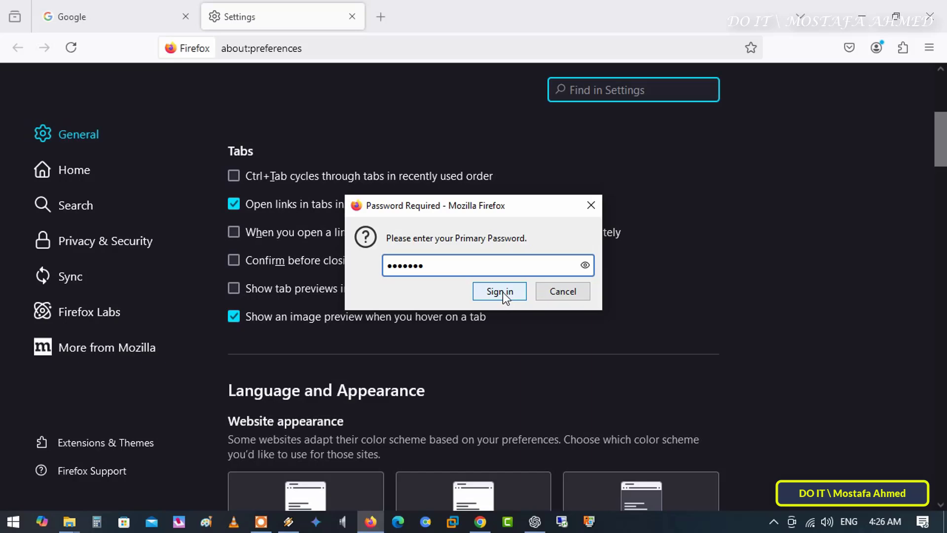
left_click(501, 296)
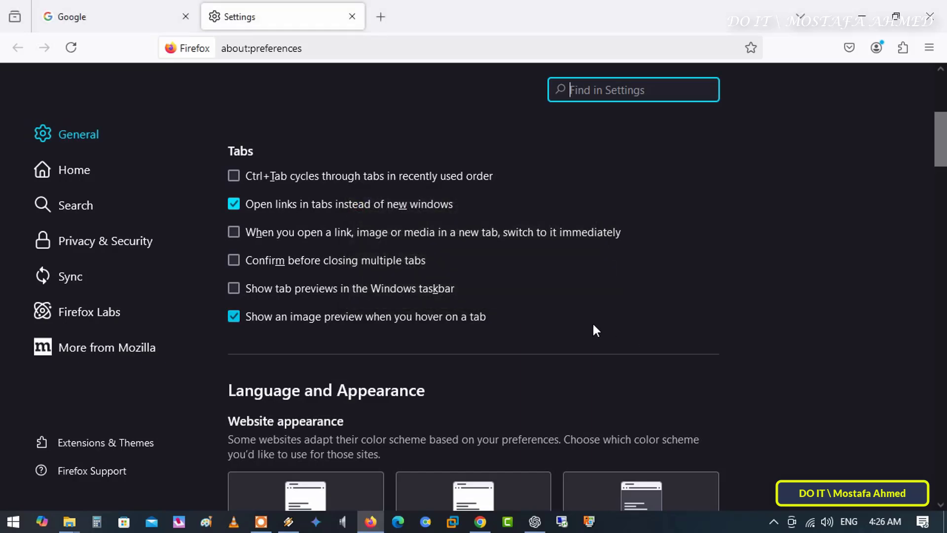
Switch to Privacy & Security and scroll to the Passwords section
scroll(592, 323, "down", 5)
scroll(579, 325, "down", 5)
left_click(126, 244)
scroll(390, 252, "down", 5)
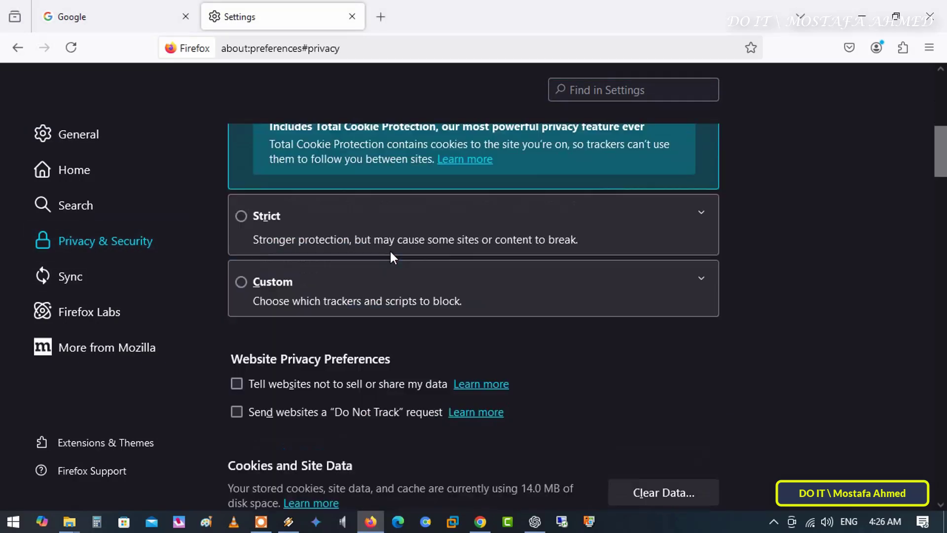
scroll(445, 280, "down", 10)
scroll(507, 306, "down", 10)
scroll(495, 330, "down", 5)
scroll(490, 334, "up", 10)
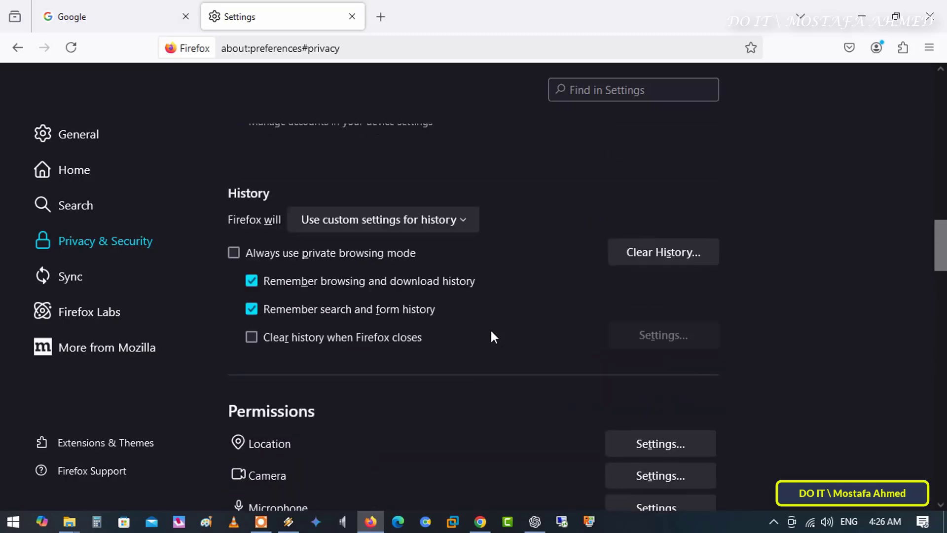
scroll(491, 334, "up", 3)
scroll(641, 333, "up", 3)
scroll(805, 288, "up", 2)
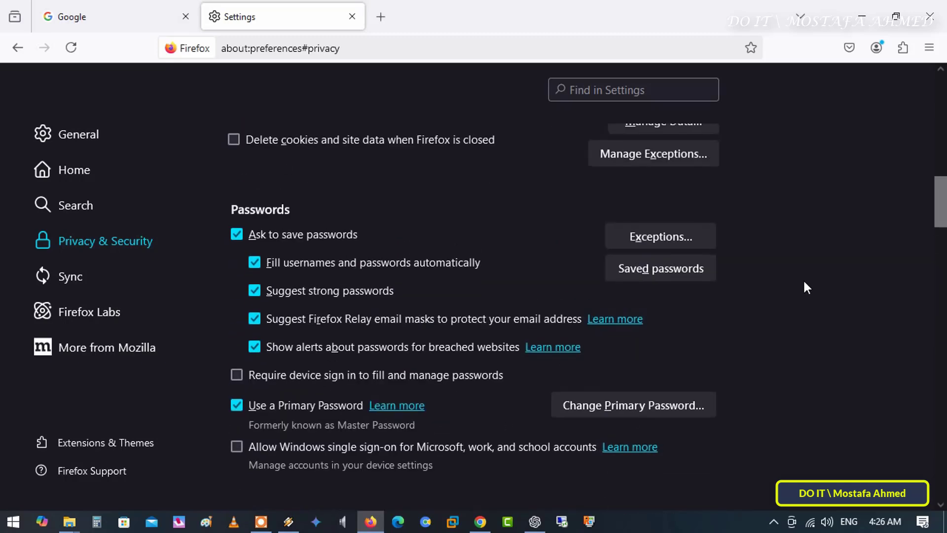
left_click(238, 406)
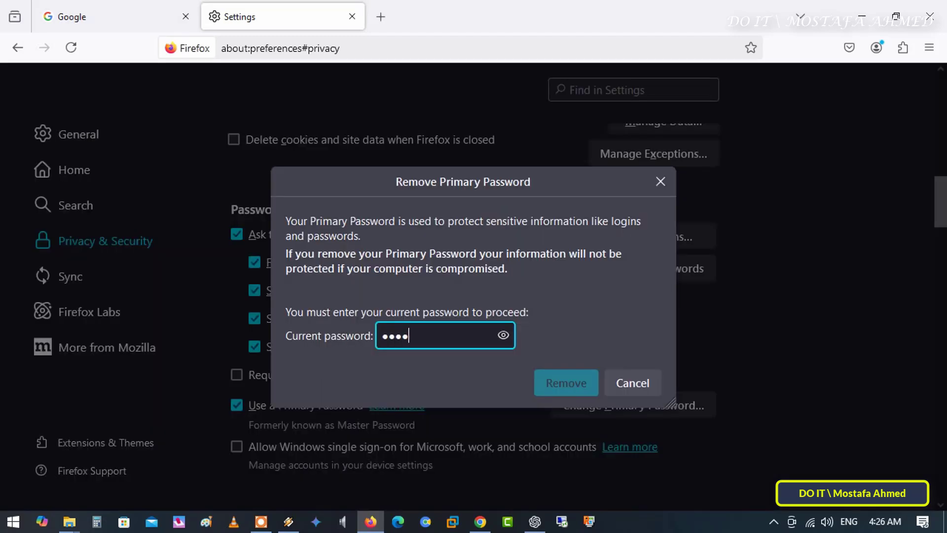
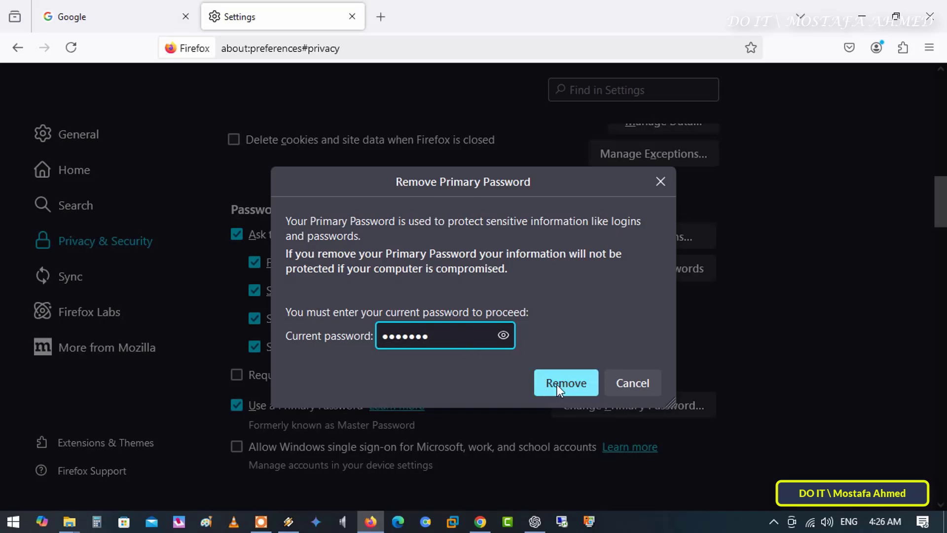
left_click(561, 384)
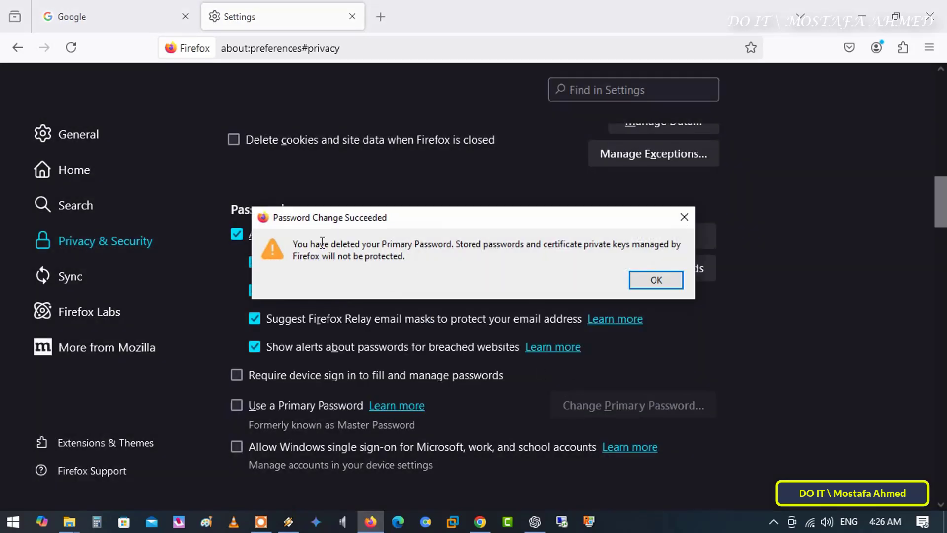
left_click_drag(366, 244, 610, 307)
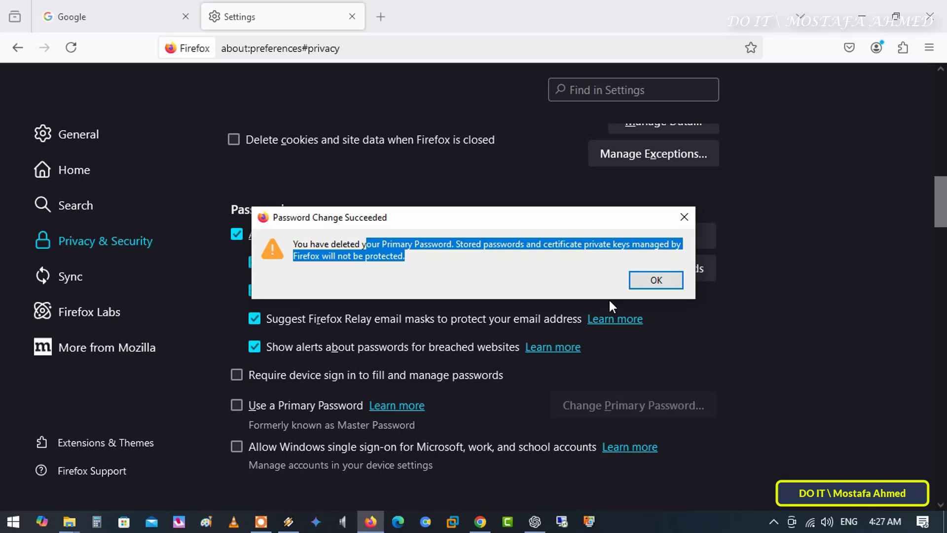
Dismiss the Primary Password removal notice
left_click(674, 285)
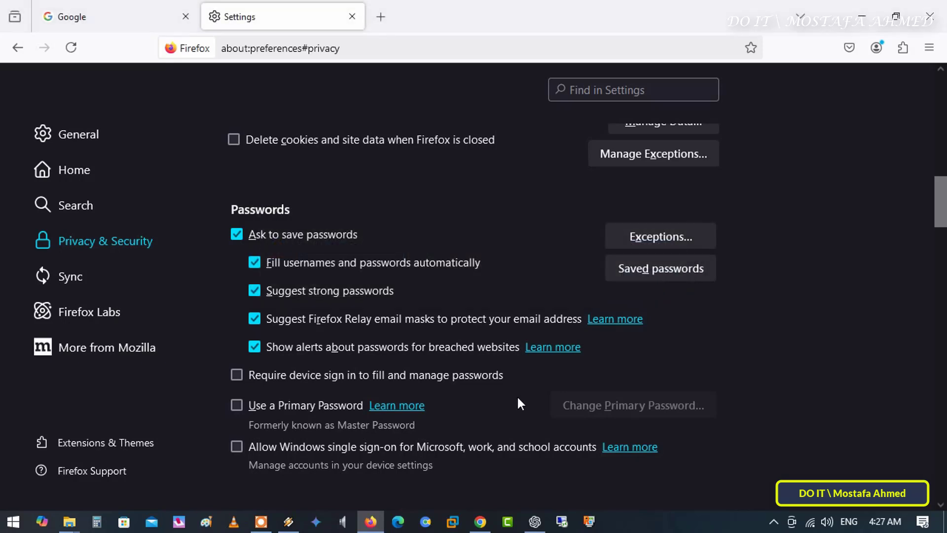